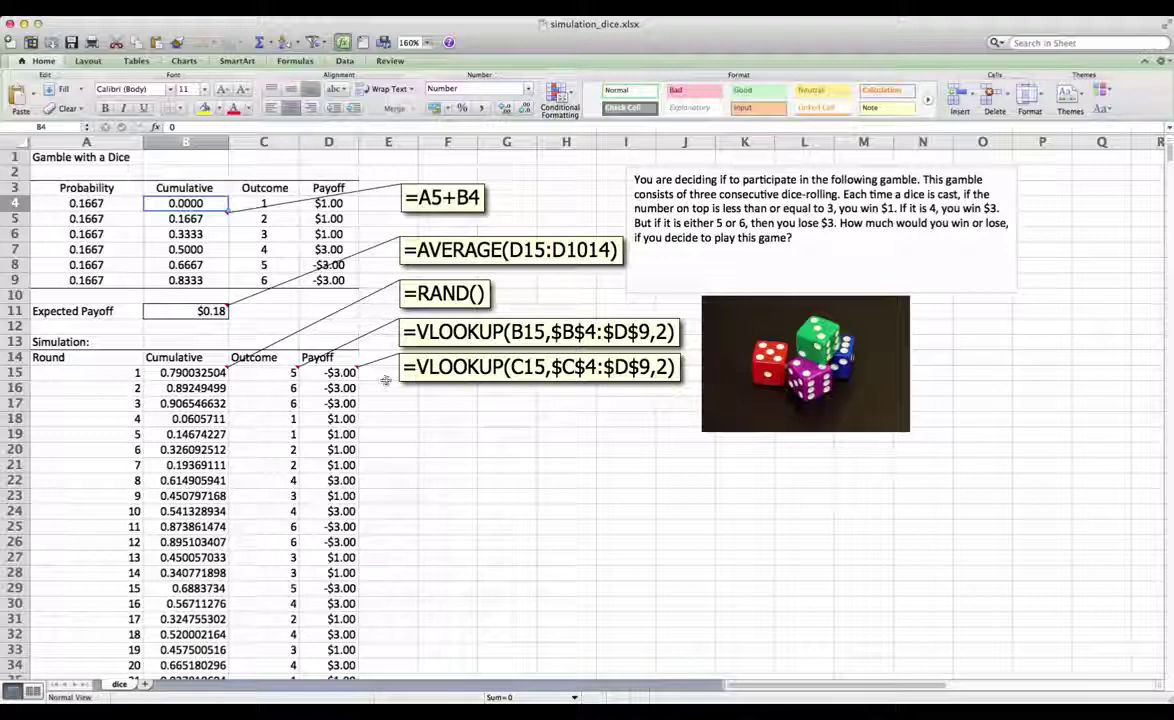
Move the dice picture slightly closer to the formula callouts, beneath the gamble description
click(720, 340)
drag(702, 363, 686, 363)
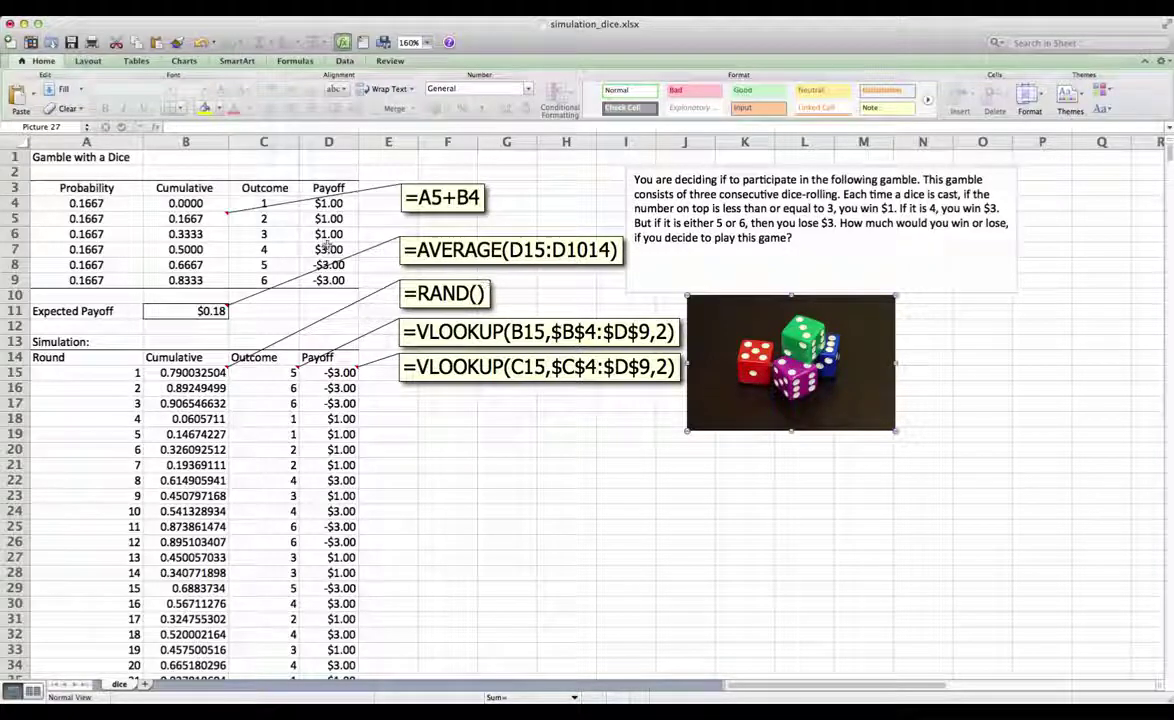
Examine the Probability, Outcome and Cumulative columns of the dice table across rows 4 to 9
click(84, 201)
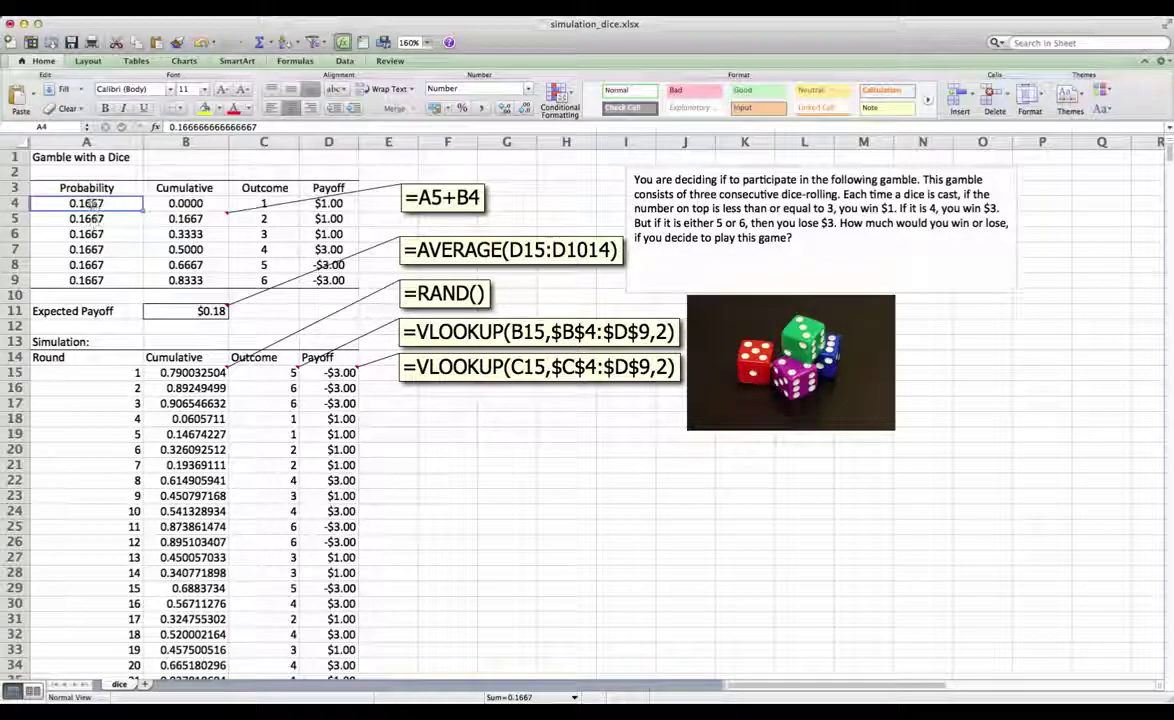
drag(86, 195, 88, 280)
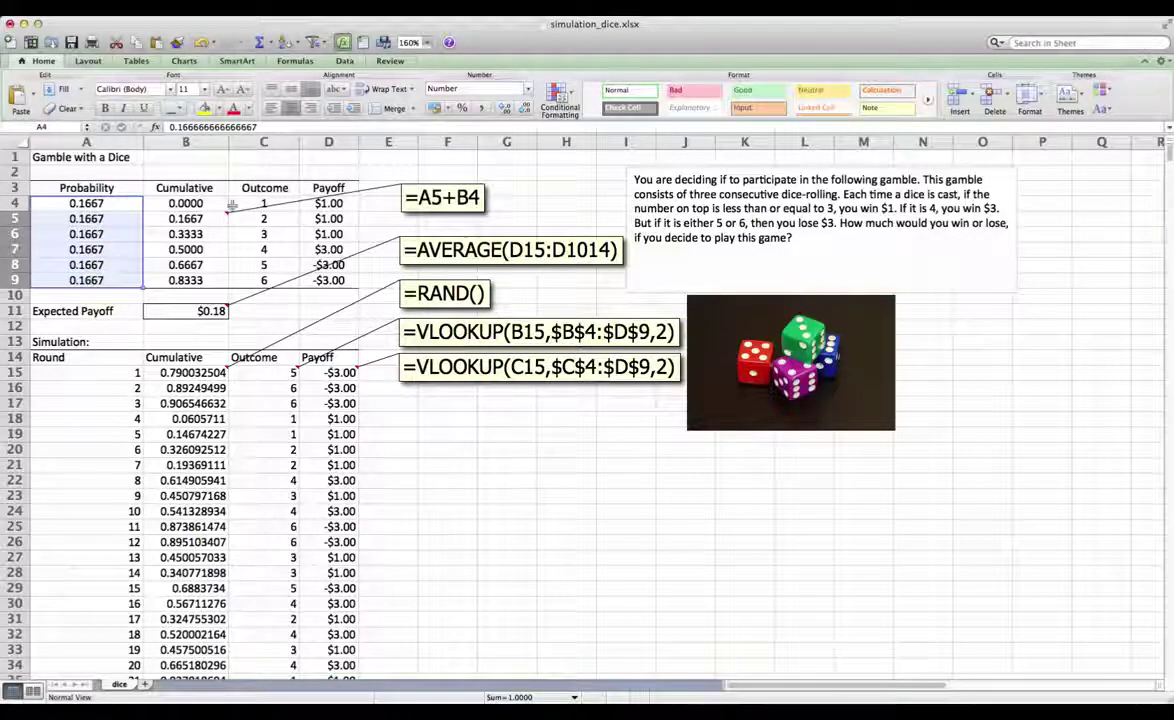
drag(264, 203, 264, 280)
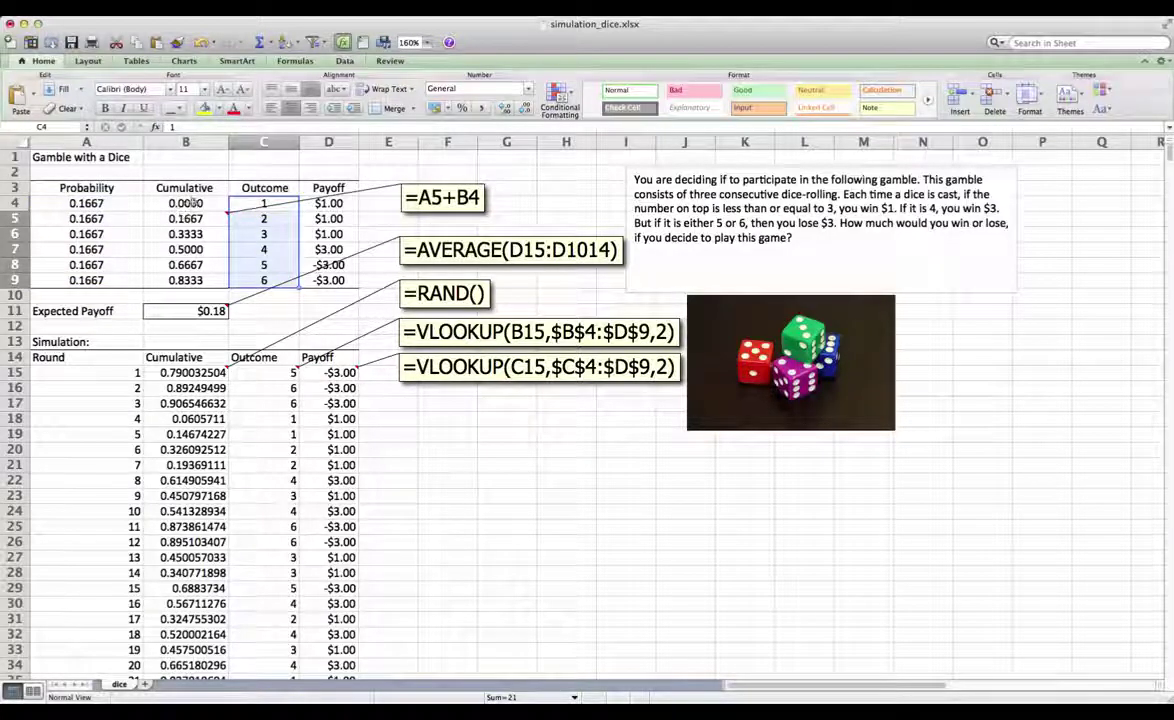
drag(193, 203, 190, 280)
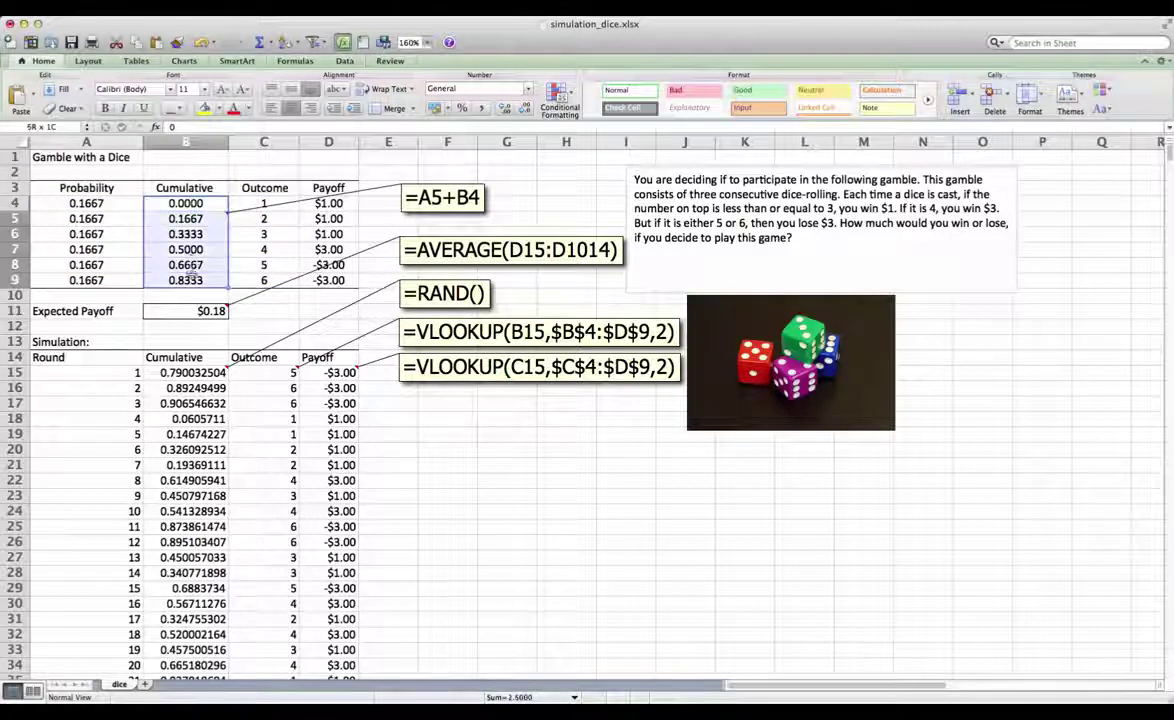
Inspect the cumulative probability cells one by one from B4 to B9, including their running-sum formulas
click(190, 203)
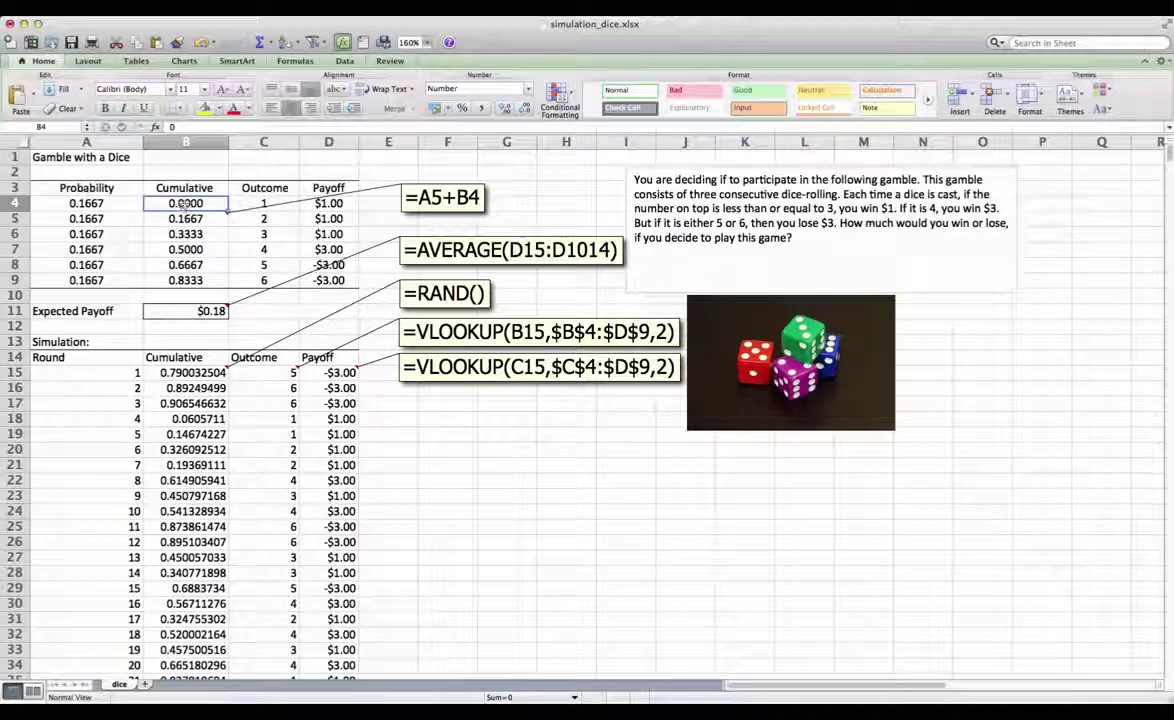
click(172, 218)
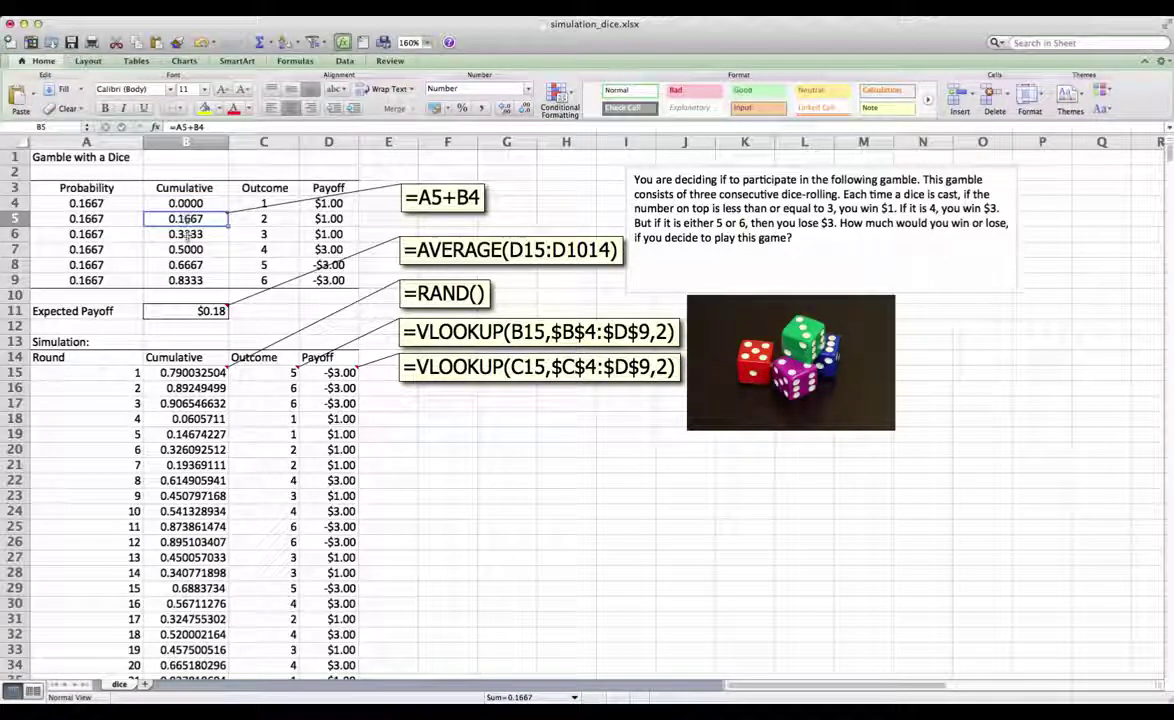
click(186, 234)
click(186, 249)
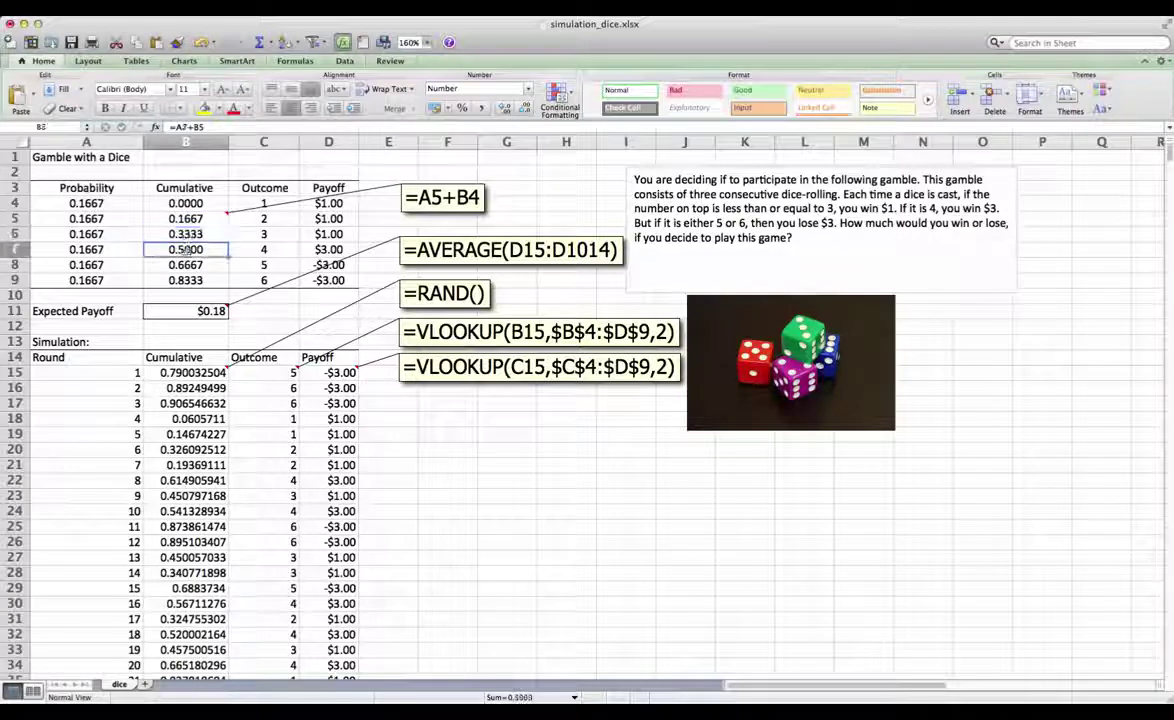
click(186, 265)
click(186, 281)
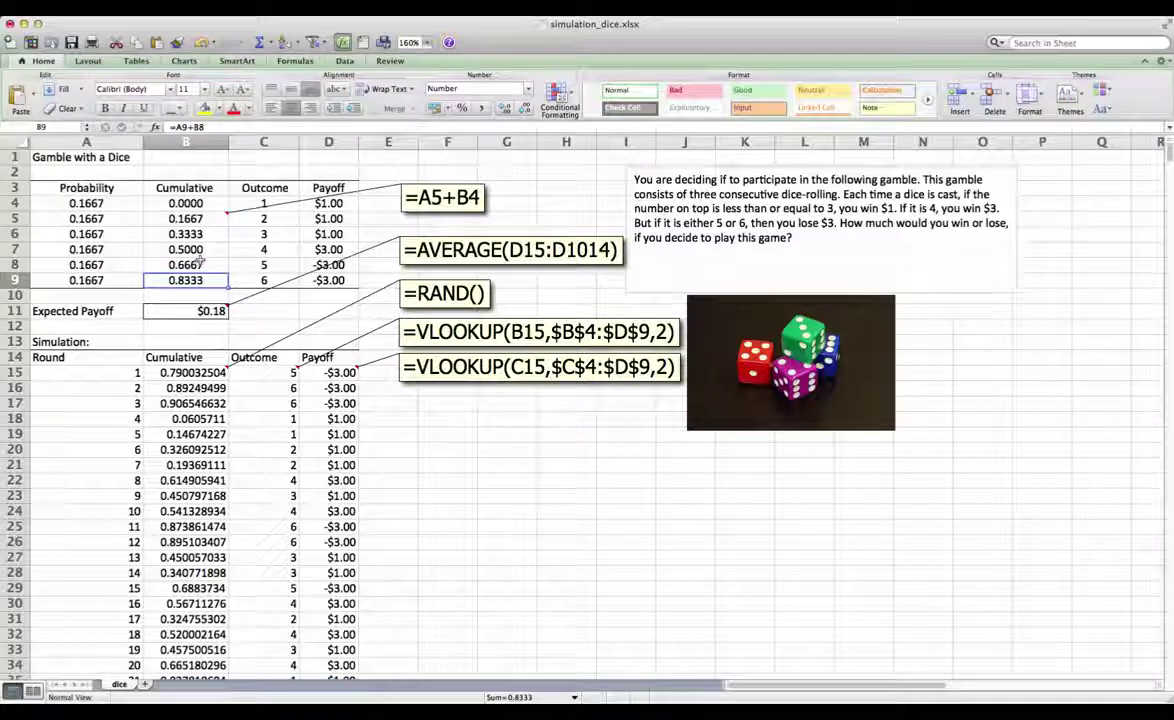
Check the payoff assigned to each dice outcome in D4 through D9, and glance over the simulation table
click(329, 203)
click(315, 218)
click(329, 233)
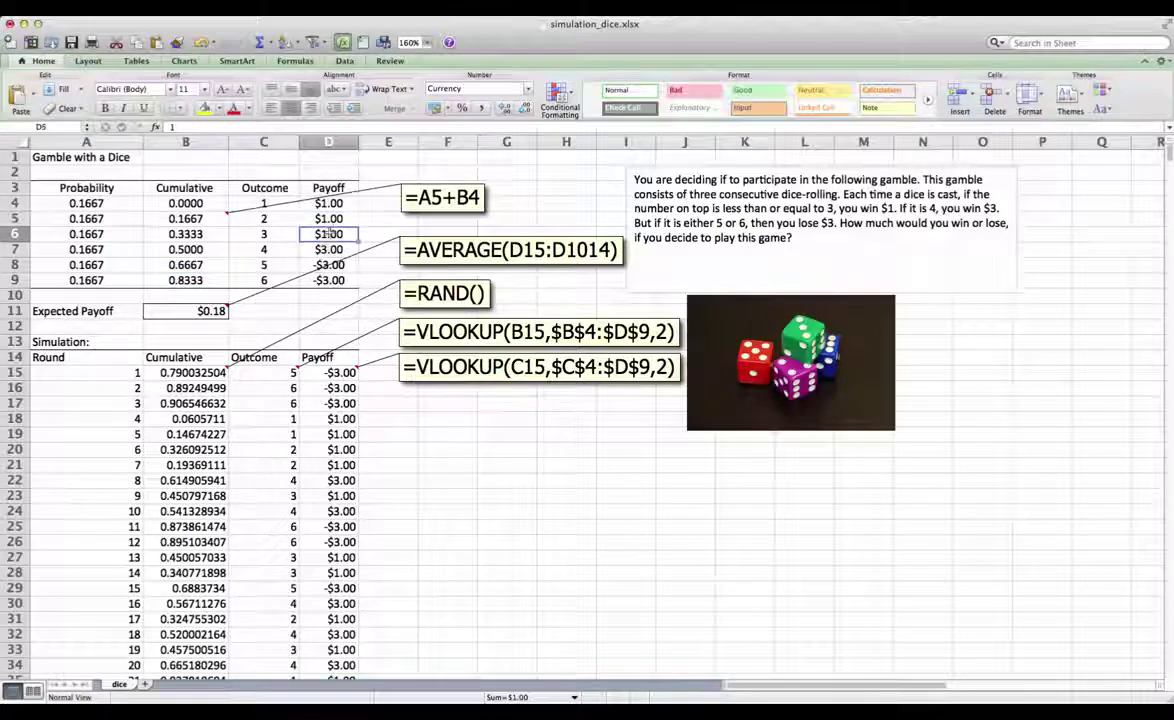
click(329, 249)
click(329, 265)
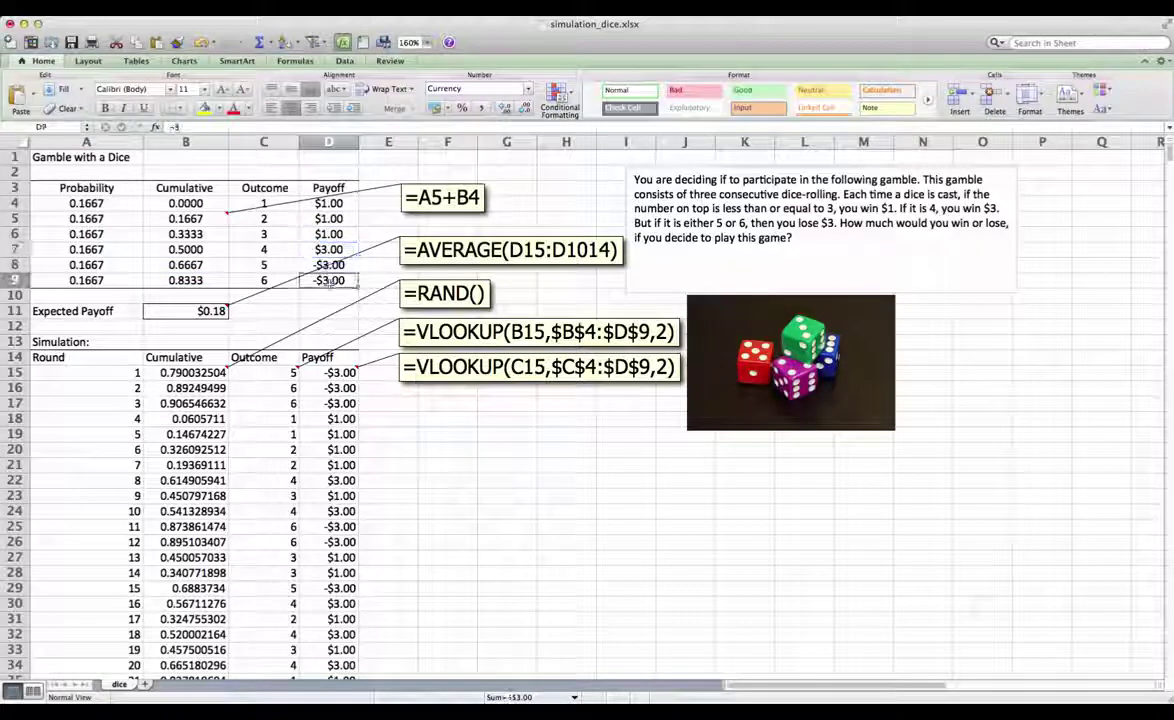
click(329, 281)
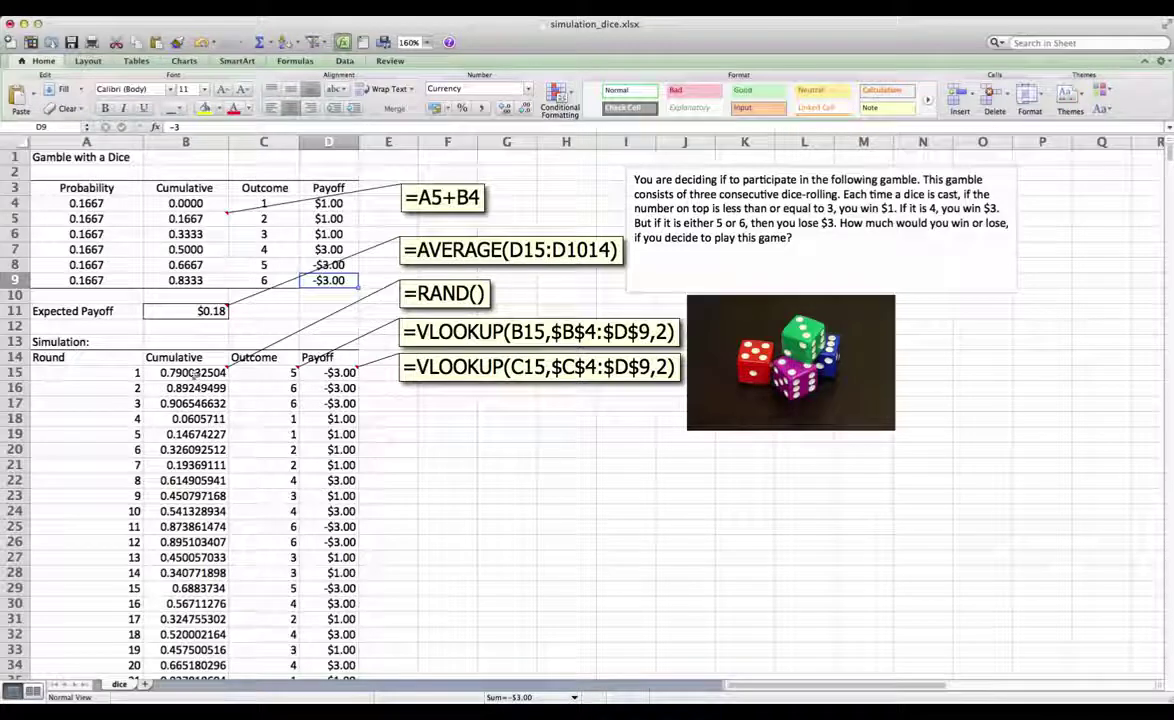
scroll(186, 348, down, 3)
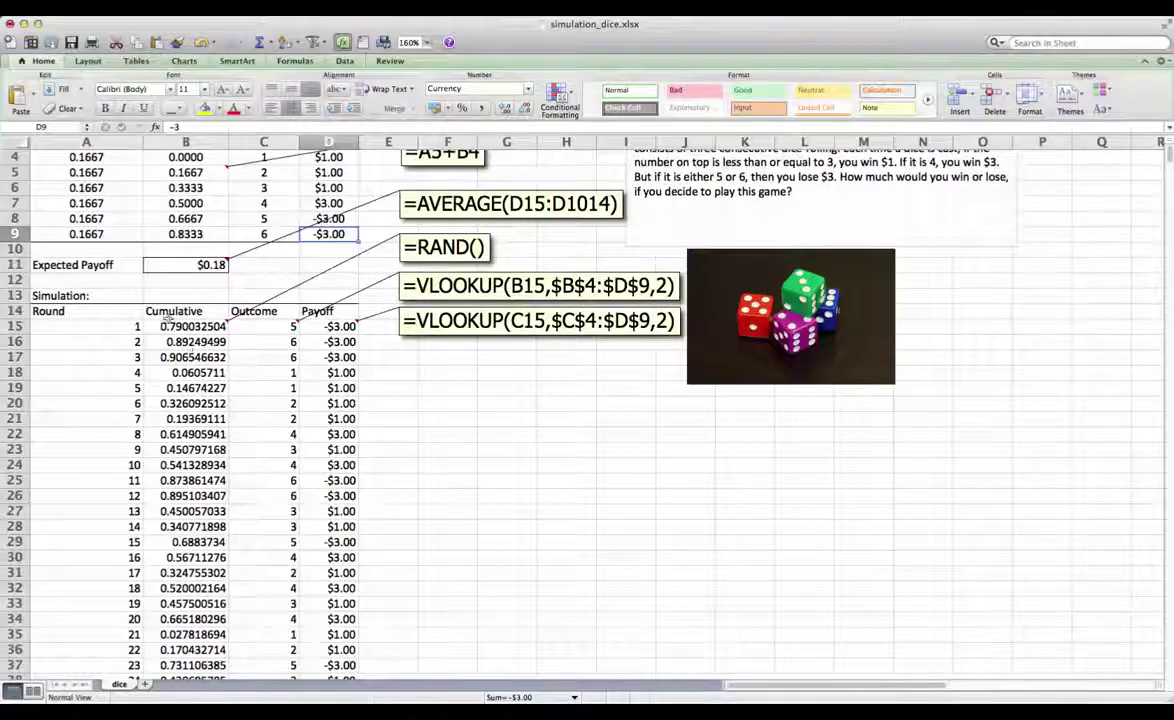
scroll(276, 318, up, 3)
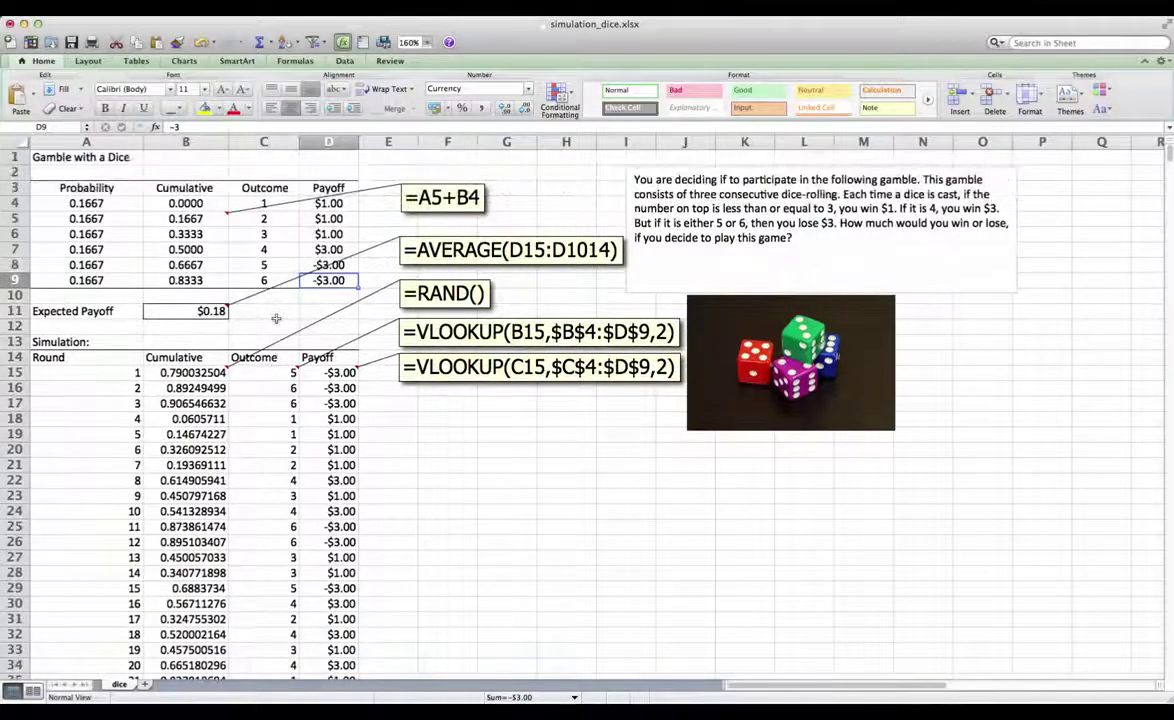
Inspect round 1's random number formula in B15 and trace the ranges used by the VLOOKUP outcome formula in C15
click(185, 373)
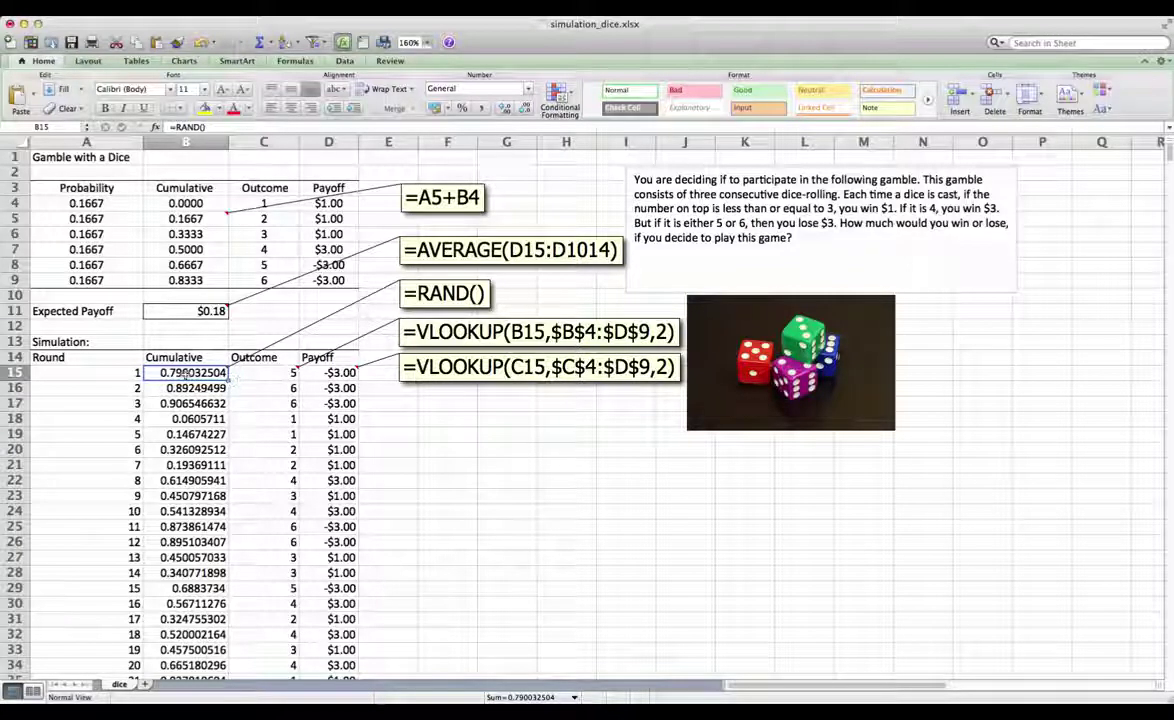
click(260, 372)
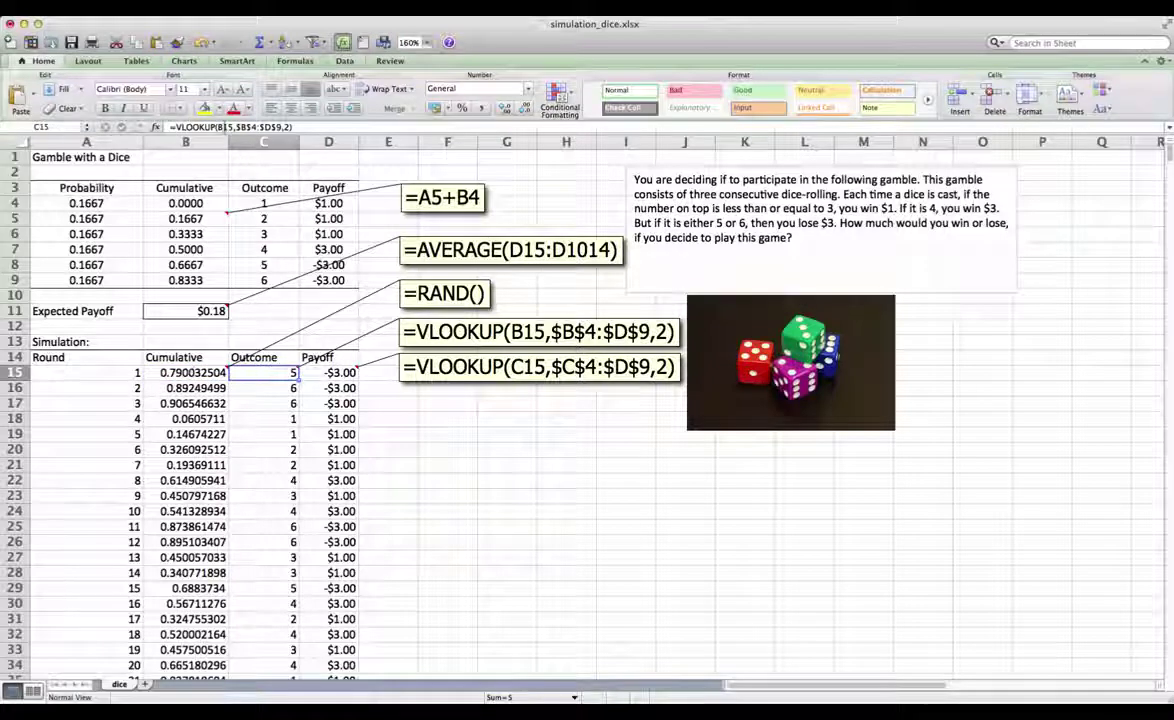
click(245, 127)
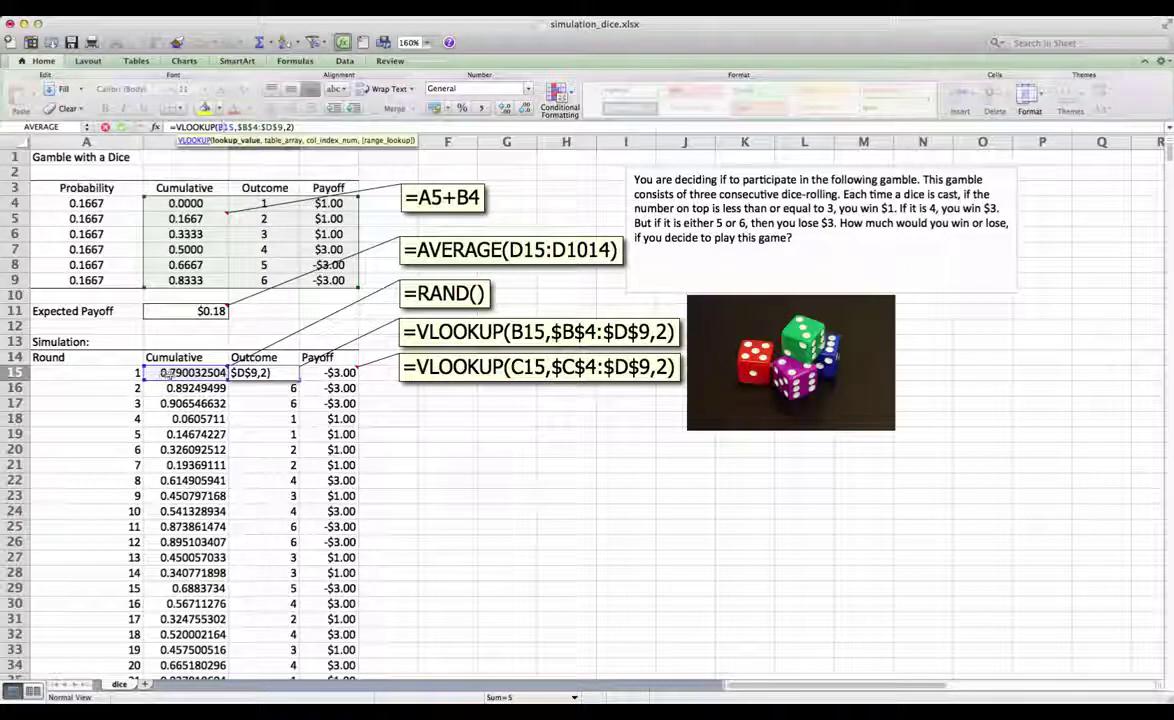
drag(188, 289, 190, 293)
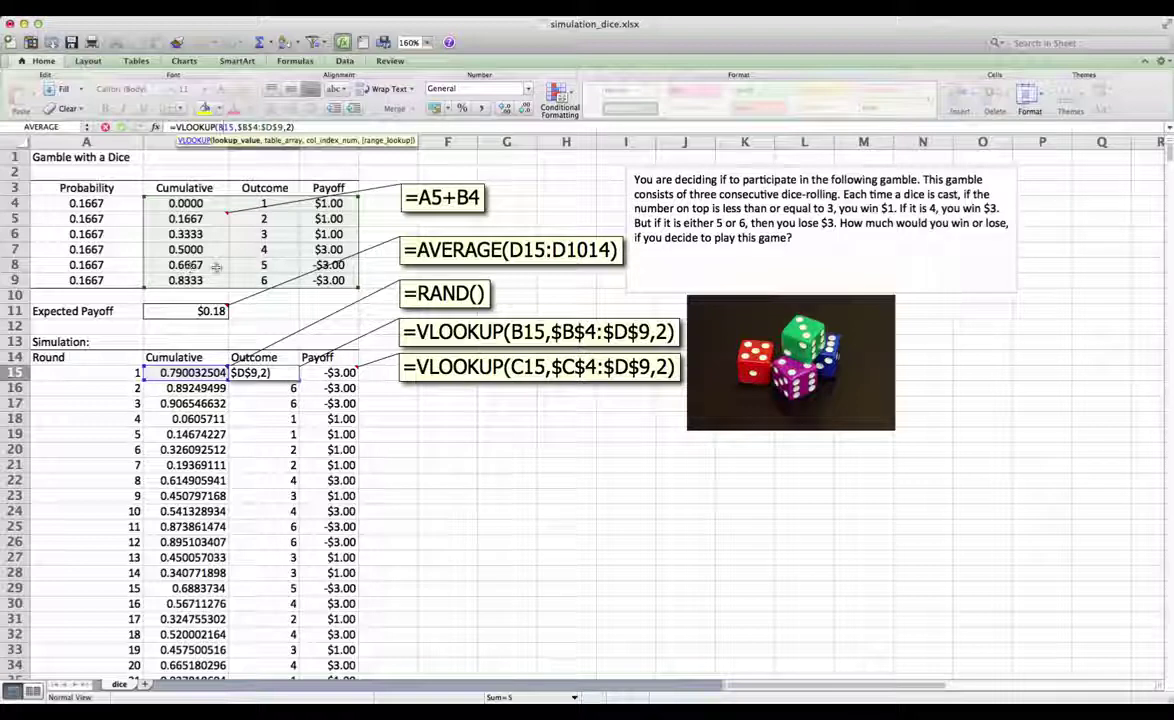
key(Return)
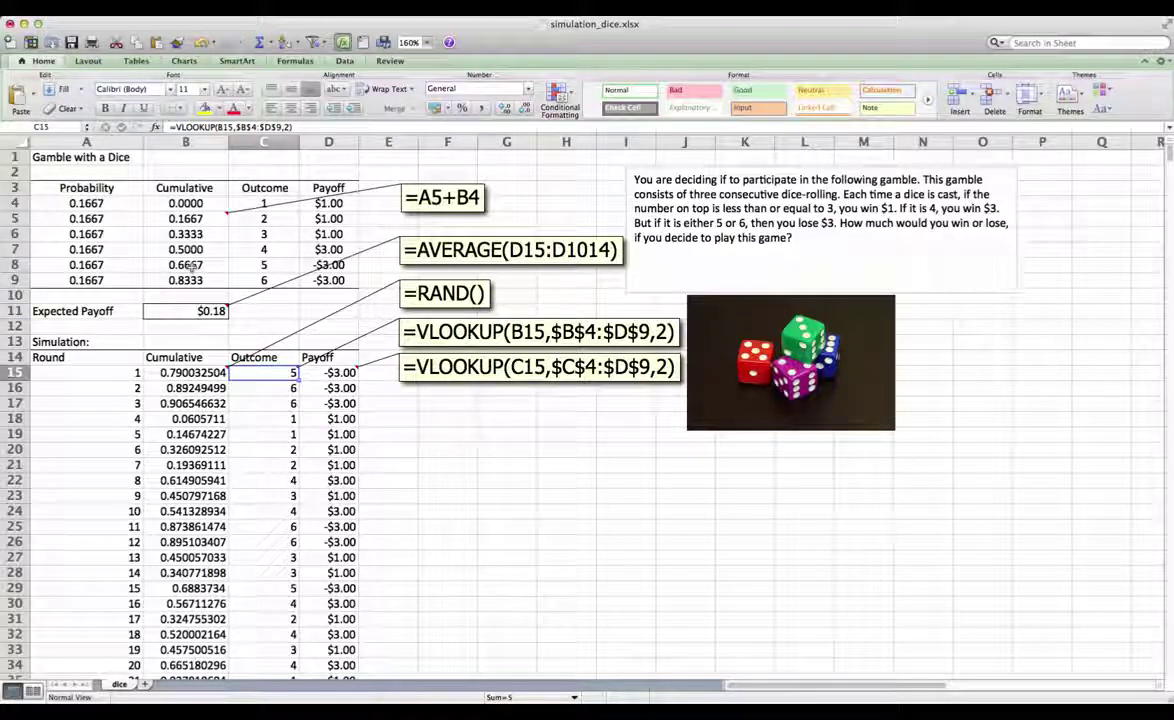
Compare round 2's random number with the last cumulative threshold in B9, and inspect the payoff lookup formulas in D15 and D16
click(187, 390)
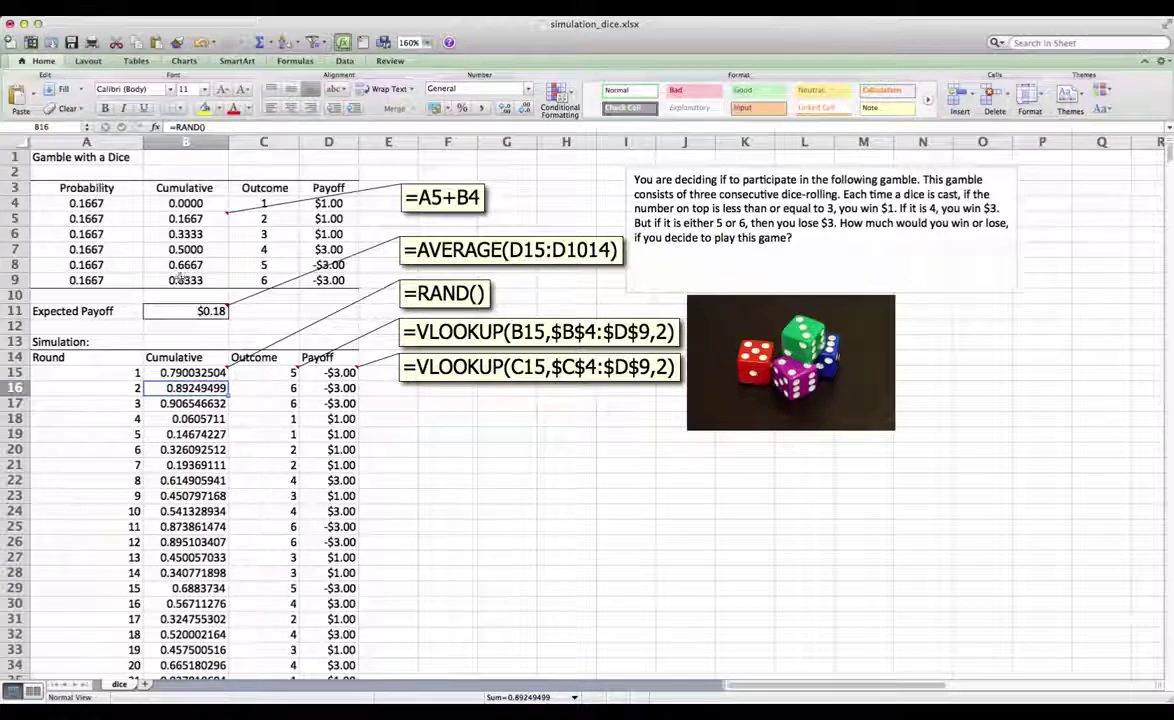
click(181, 280)
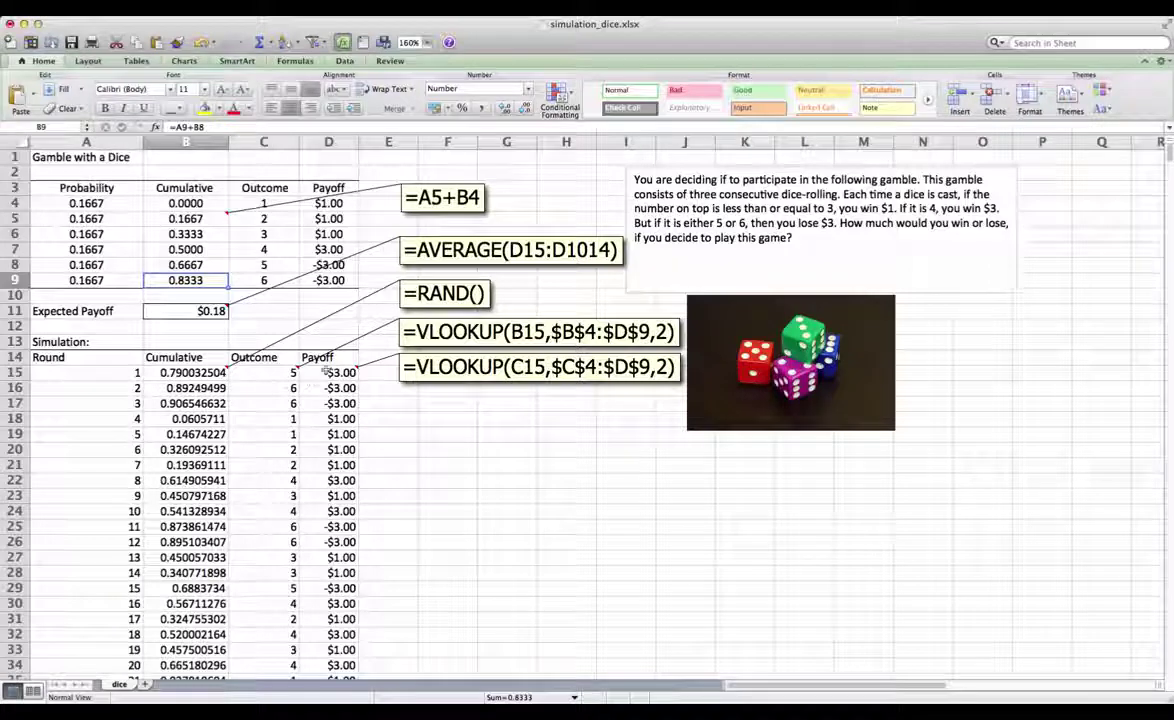
click(326, 372)
click(326, 389)
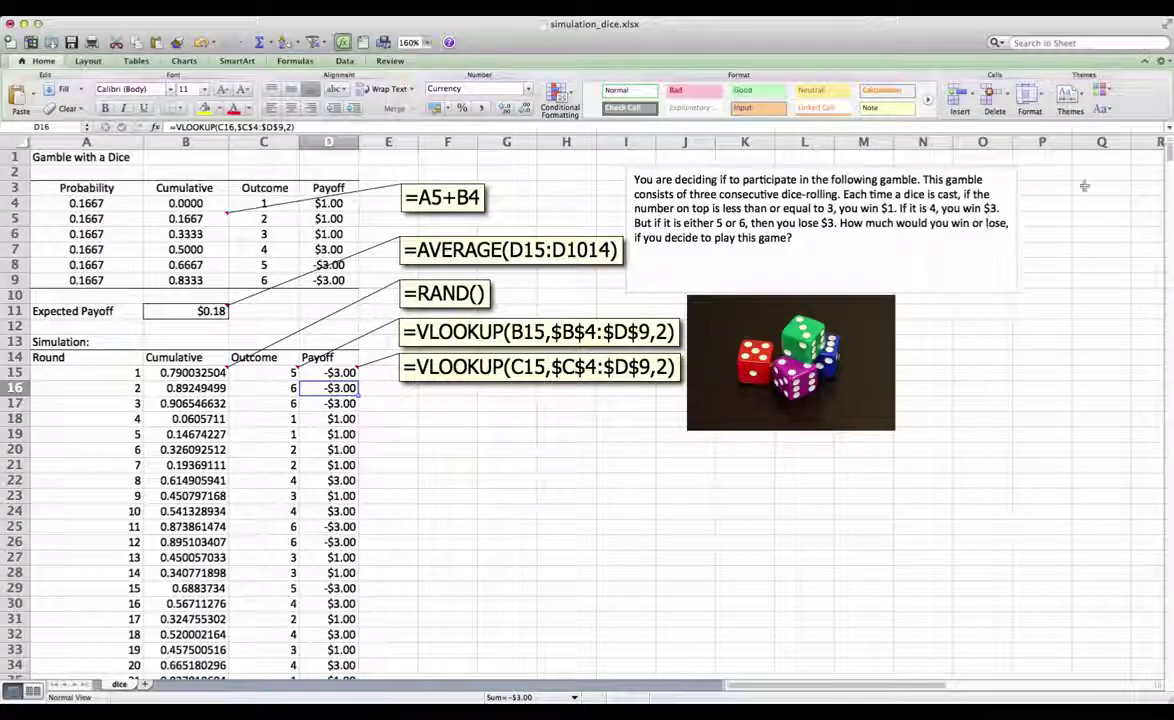
mouse_move(1168, 170)
mouse_down()
mouse_move(1170, 670)
mouse_move(1160, 150)
mouse_up()
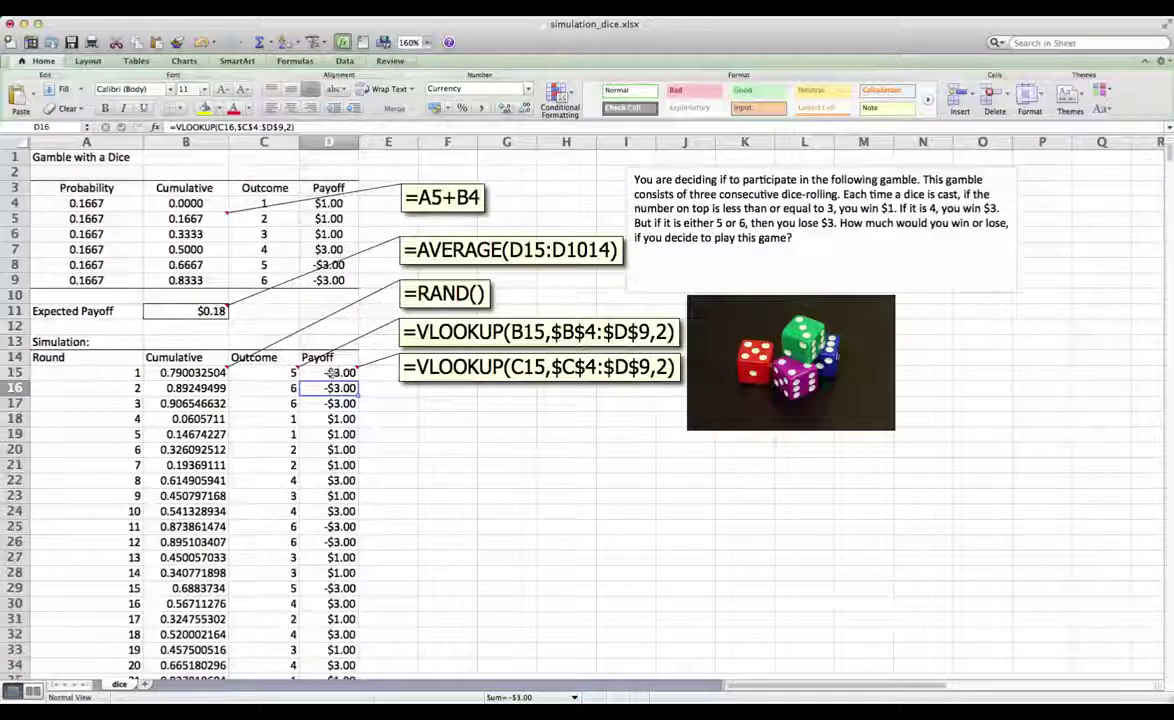
click(332, 372)
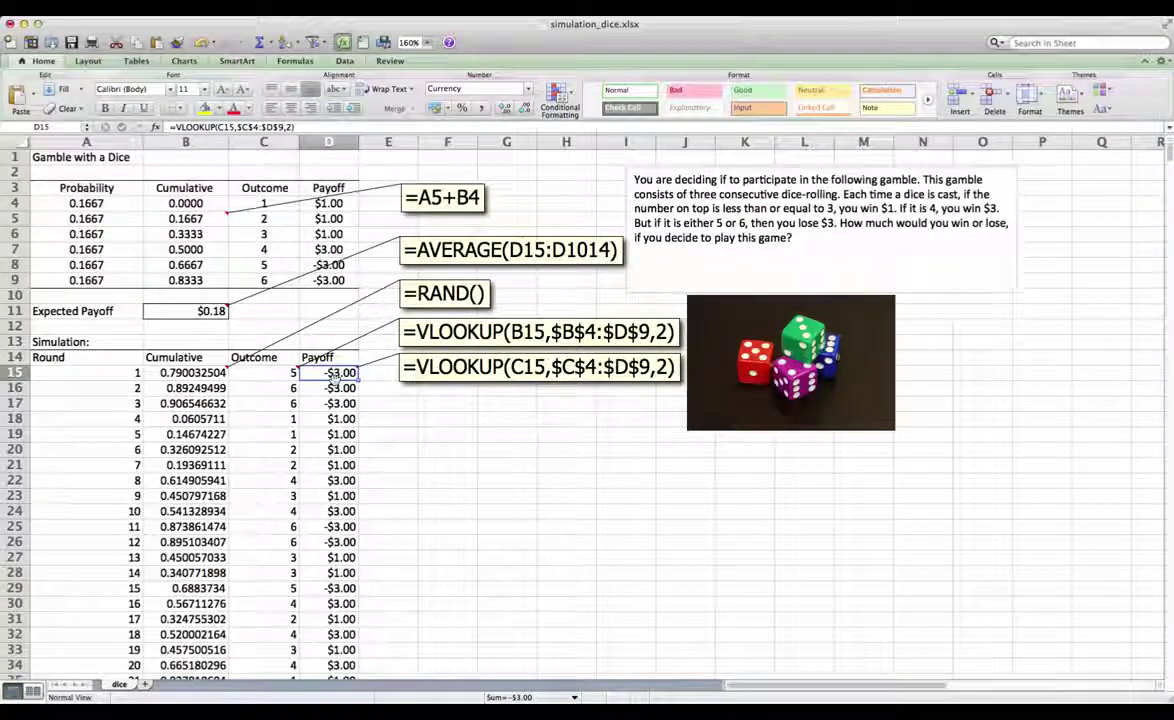
Inspect the Expected Payoff formula in B11 and the simulated payoff range that it averages
click(203, 311)
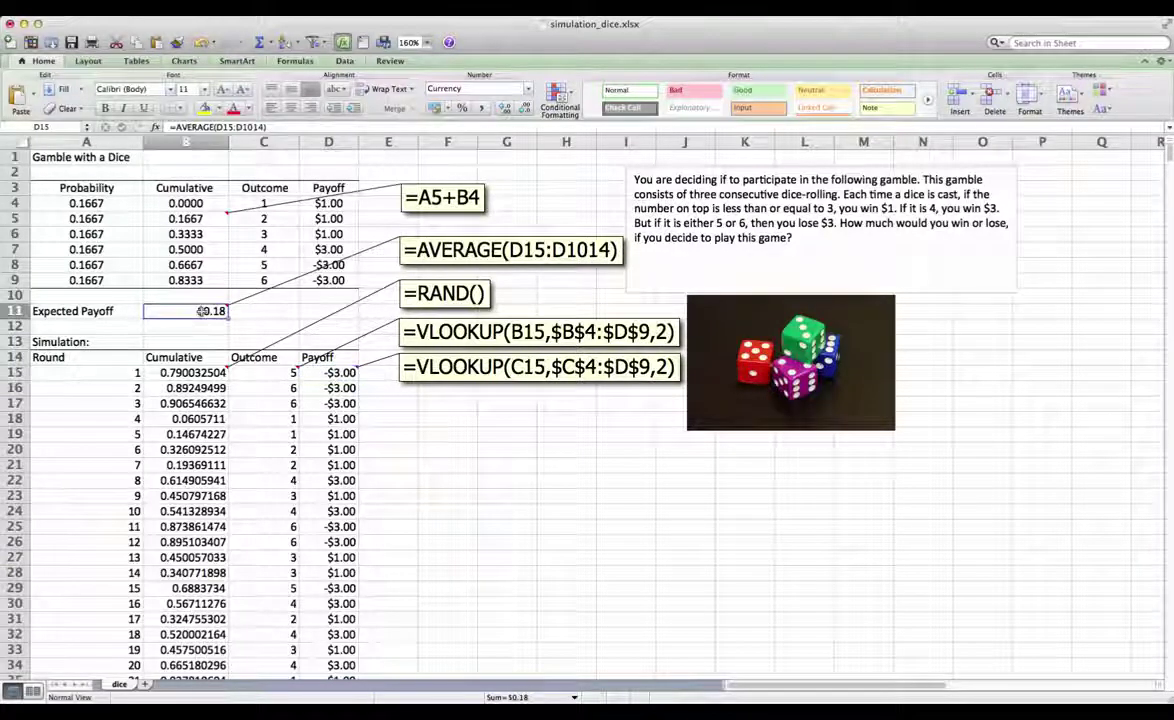
double_click(203, 311)
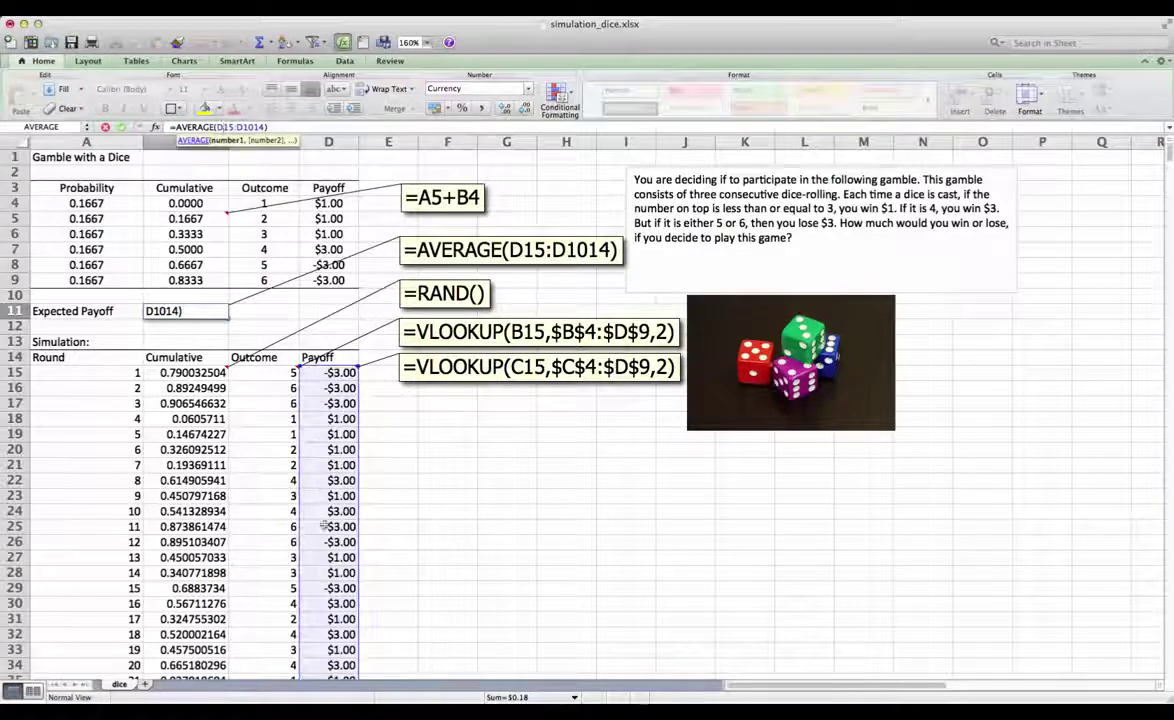
key(Return)
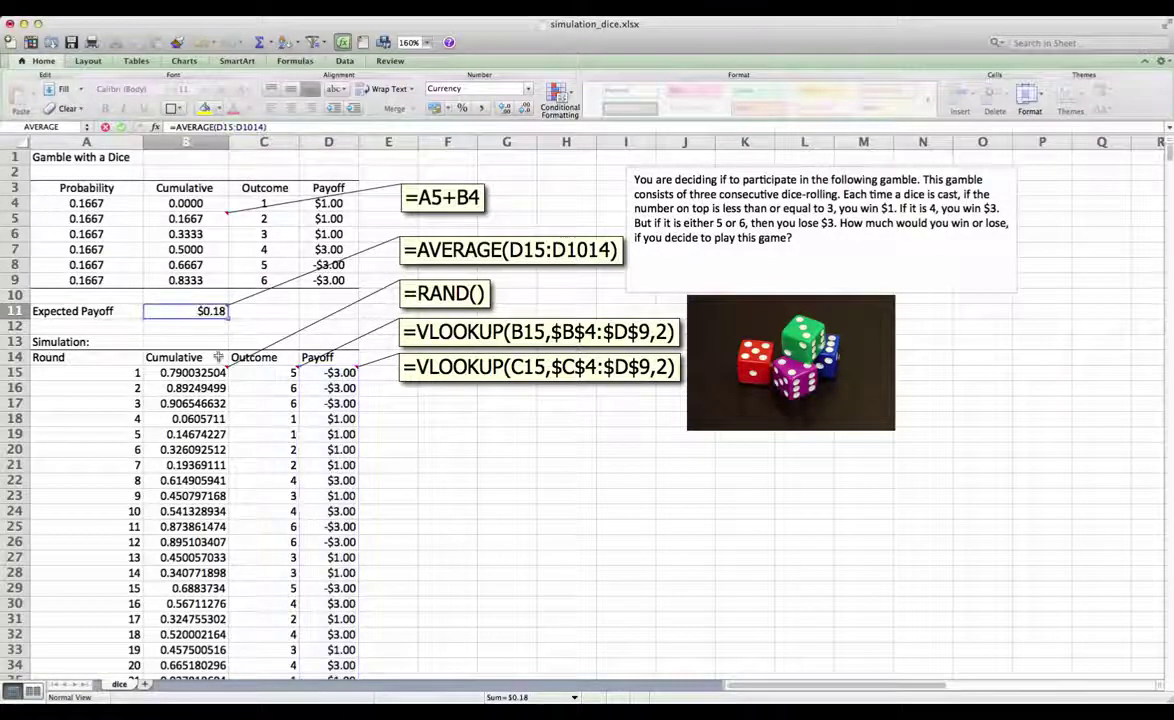
Recalculate the simulation several times by re-entering the =RAND() formula in B15, B16 and B18
click(195, 372)
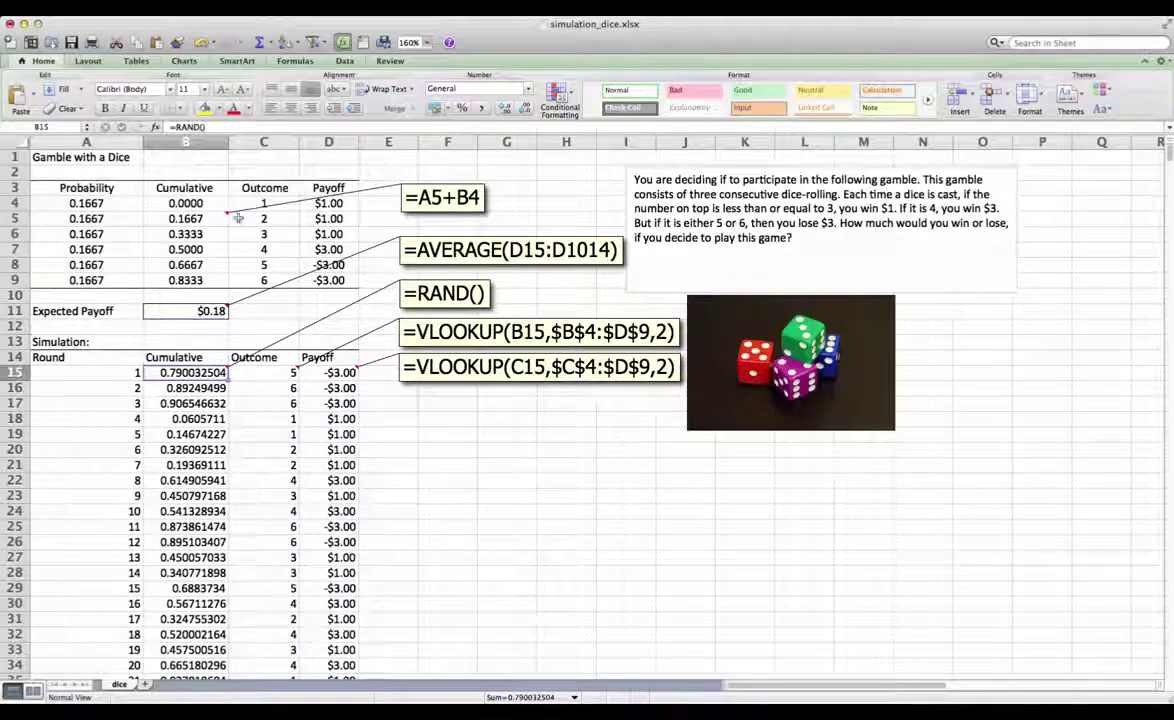
click(196, 127)
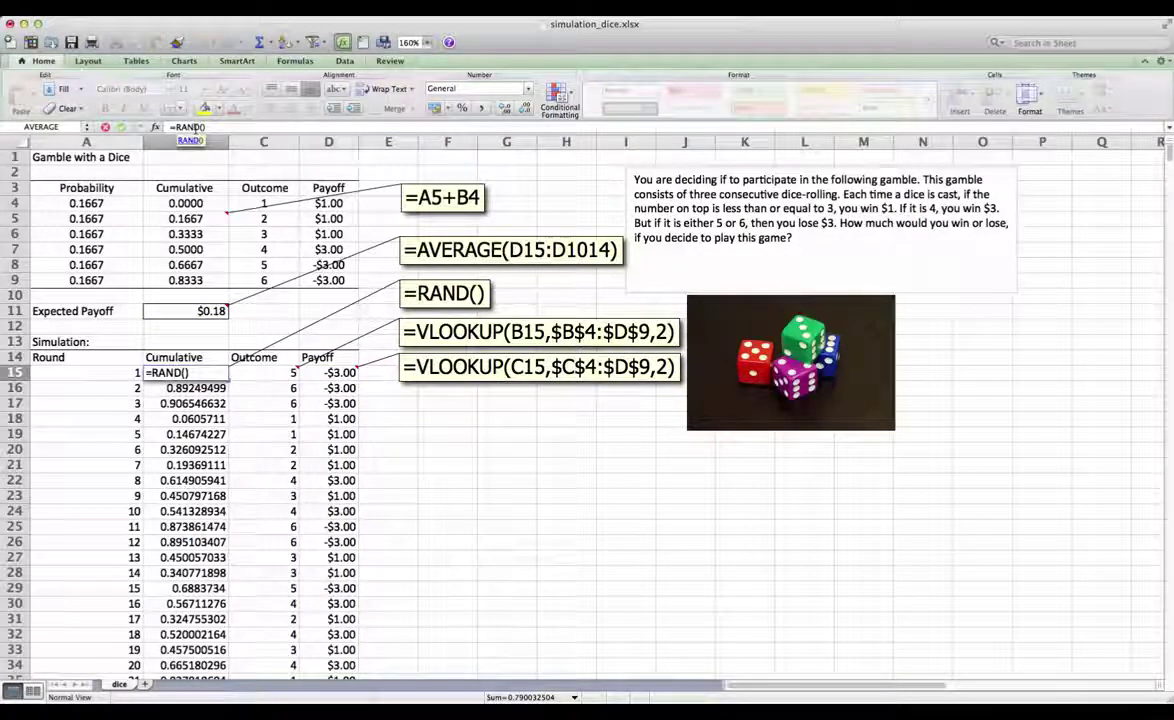
key(Return)
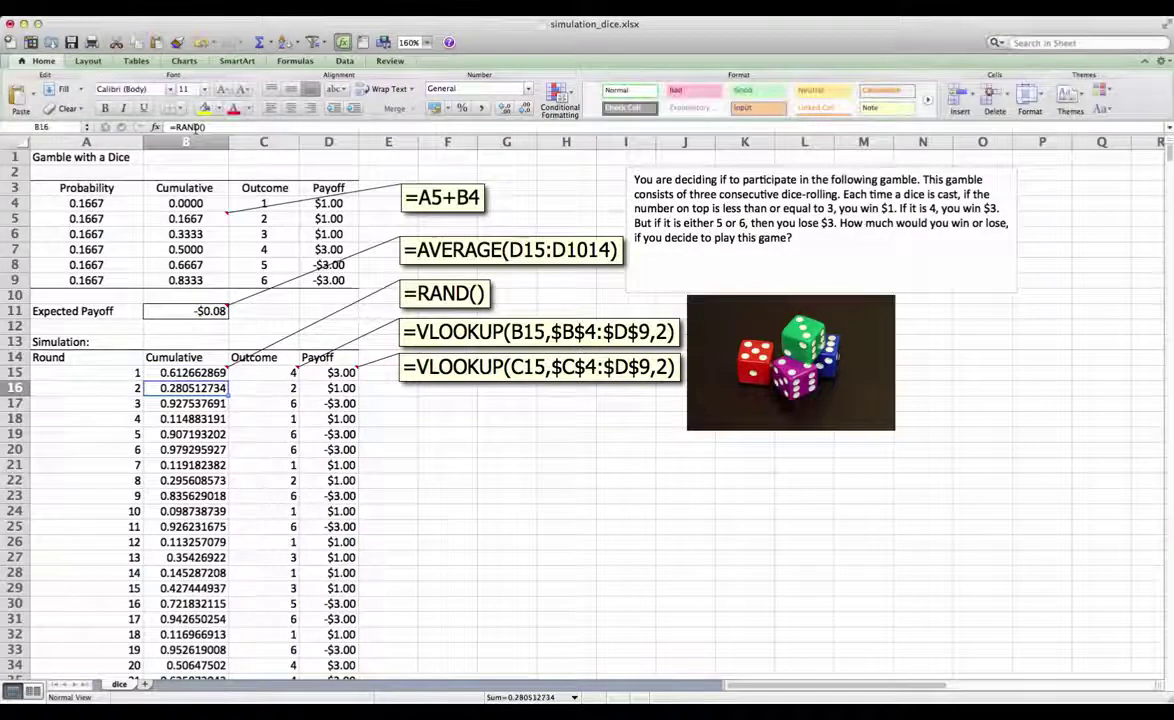
key(F2)
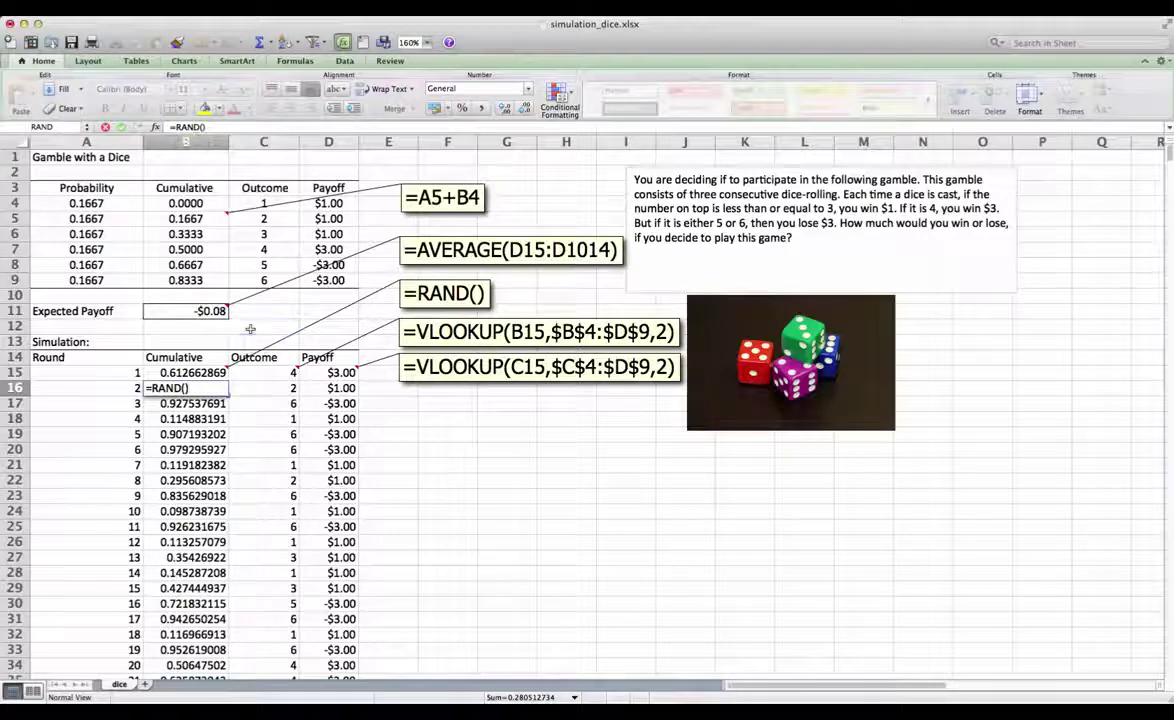
key(Return)
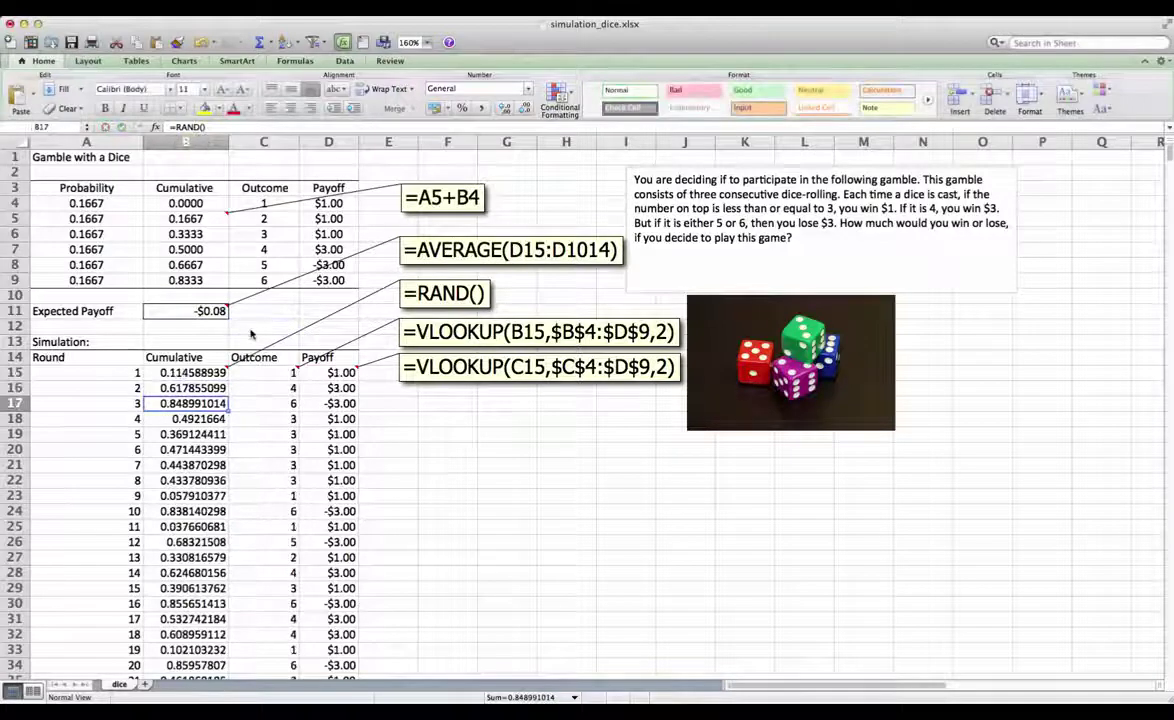
click(214, 420)
text(=RAND())
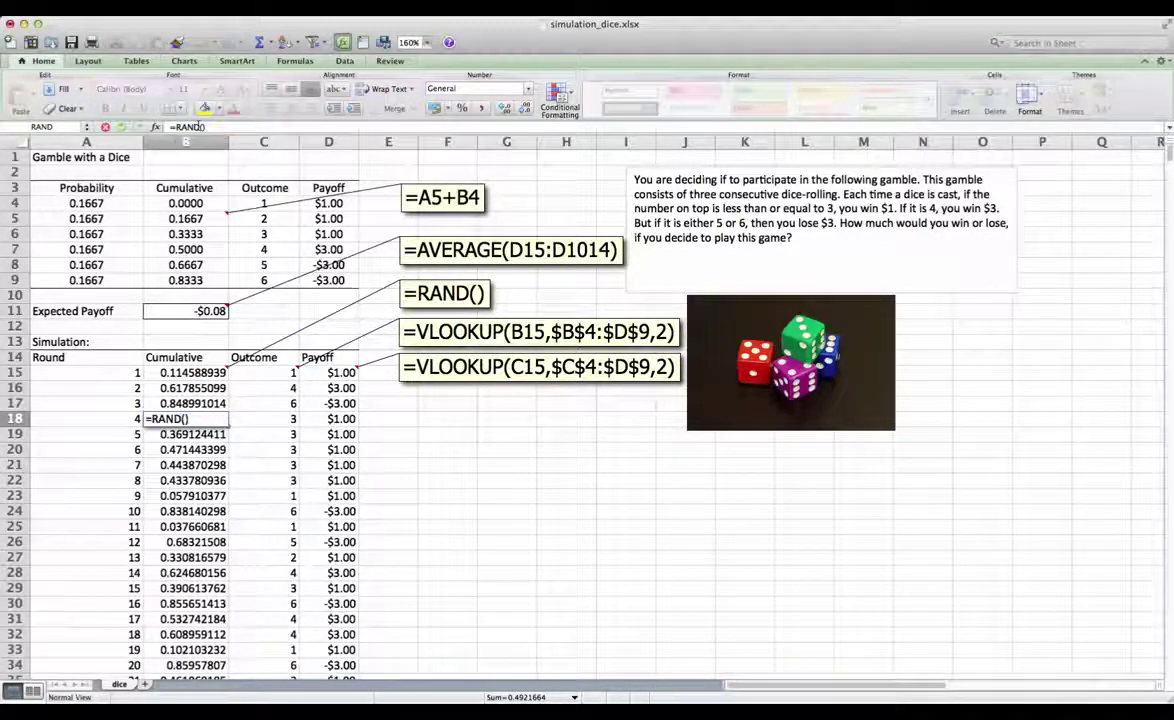
key(Return)
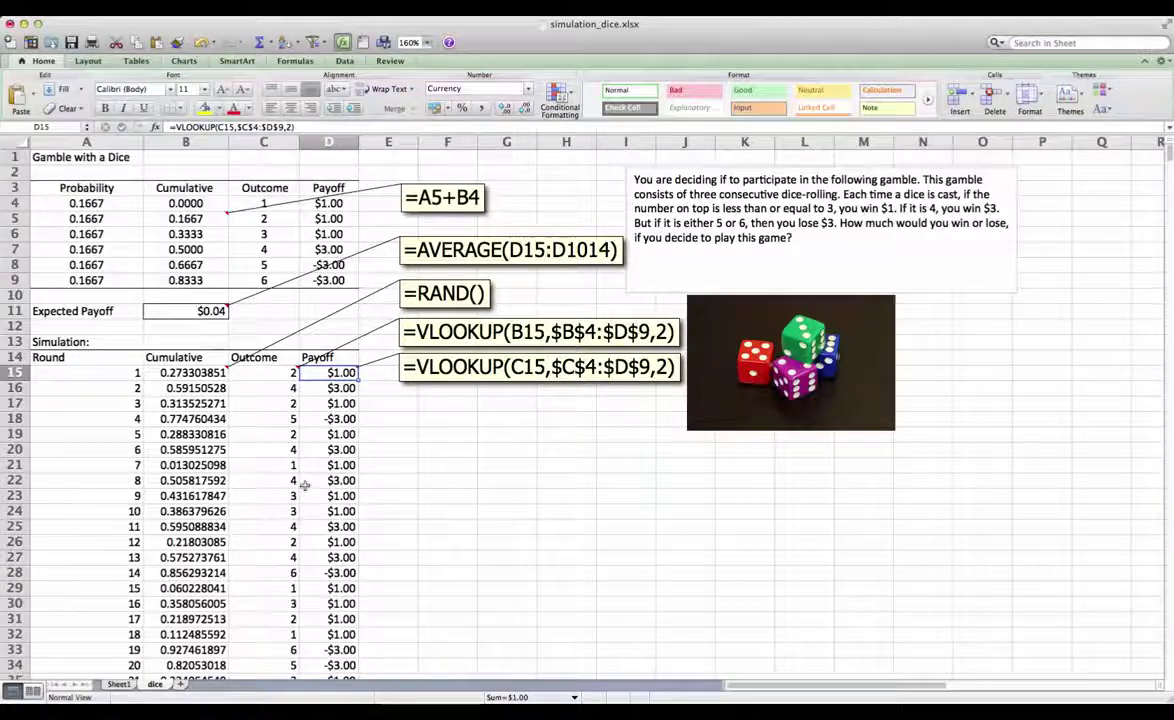
scroll(307, 432, down, 2)
scroll(307, 432, up, 2)
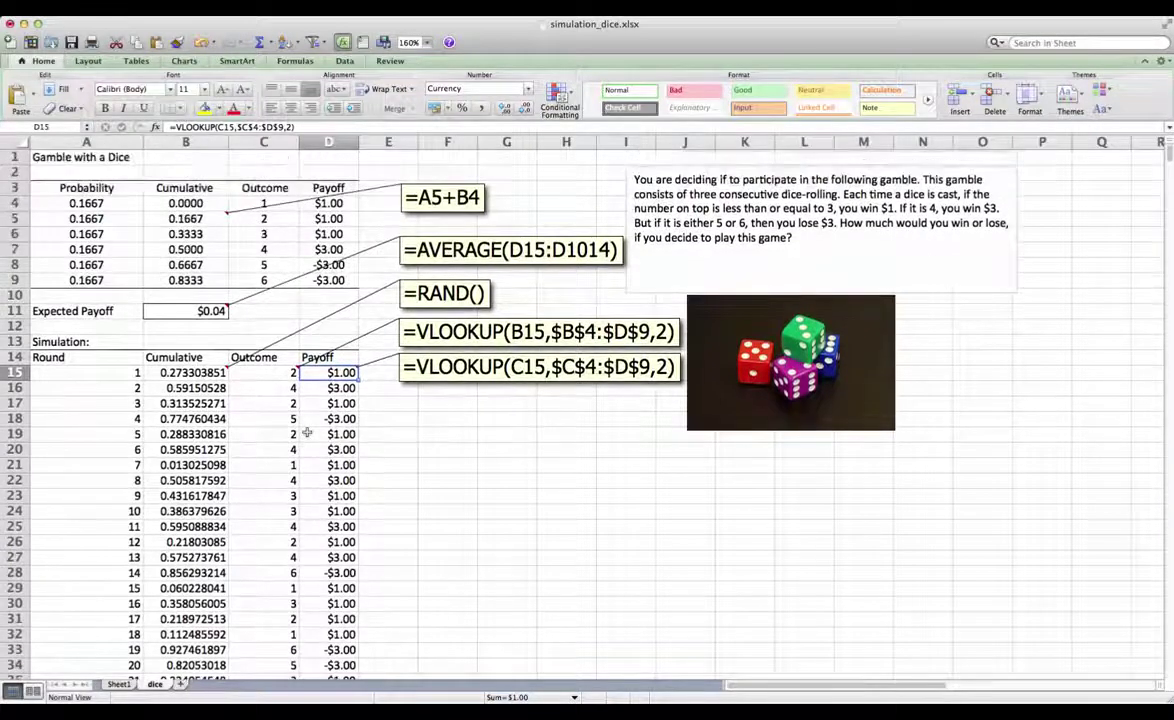